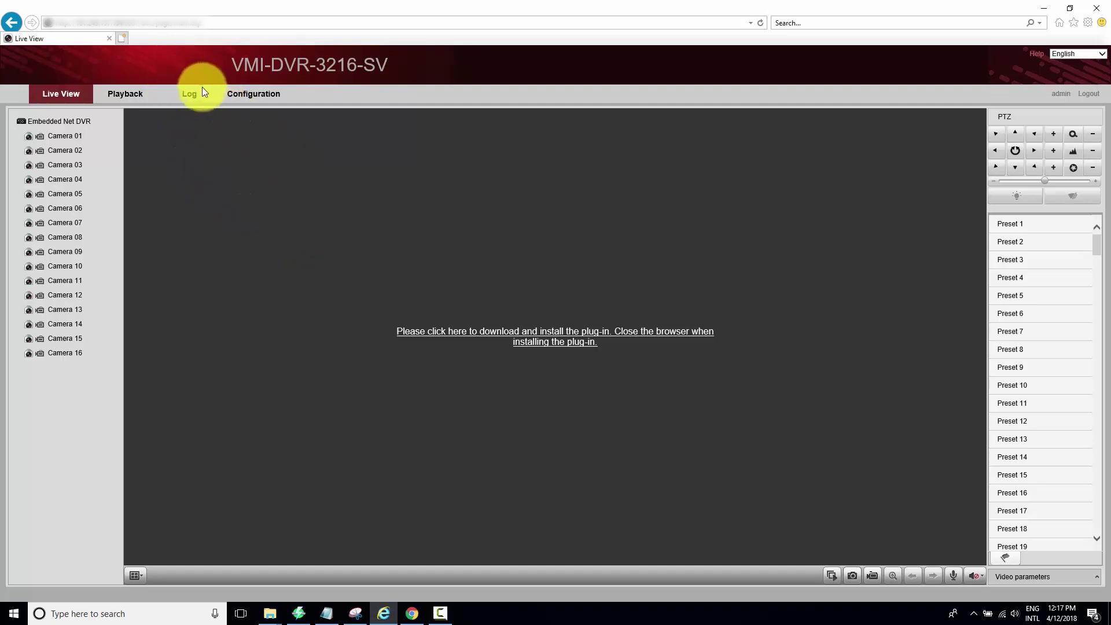
- Show Internet Explorer's hidden menu bar and open its Tools menu
key(alt)
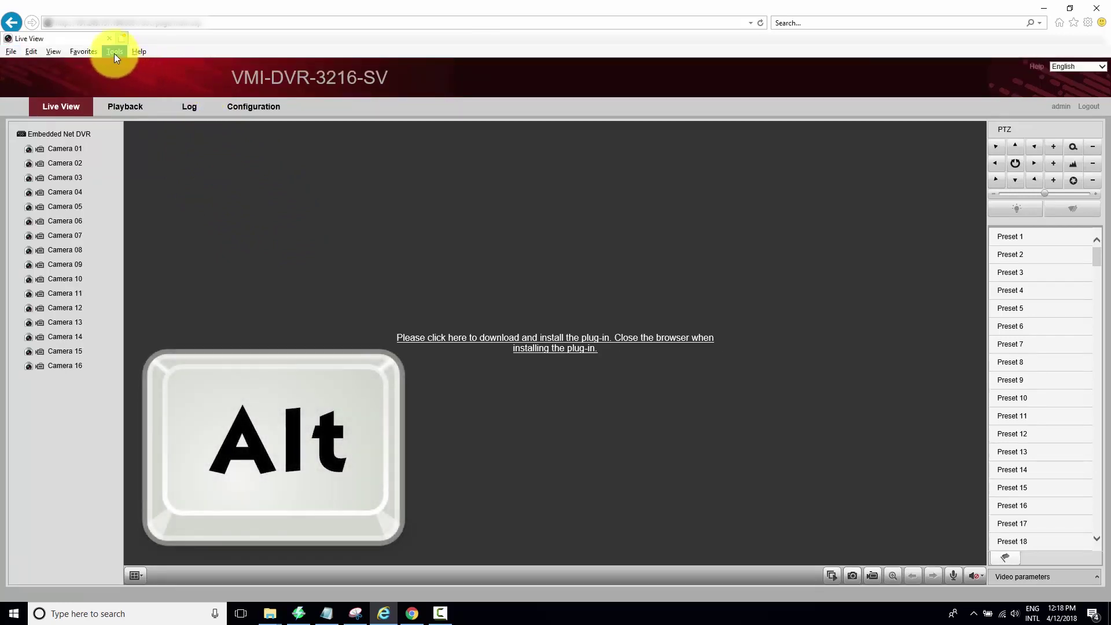
click(114, 54)
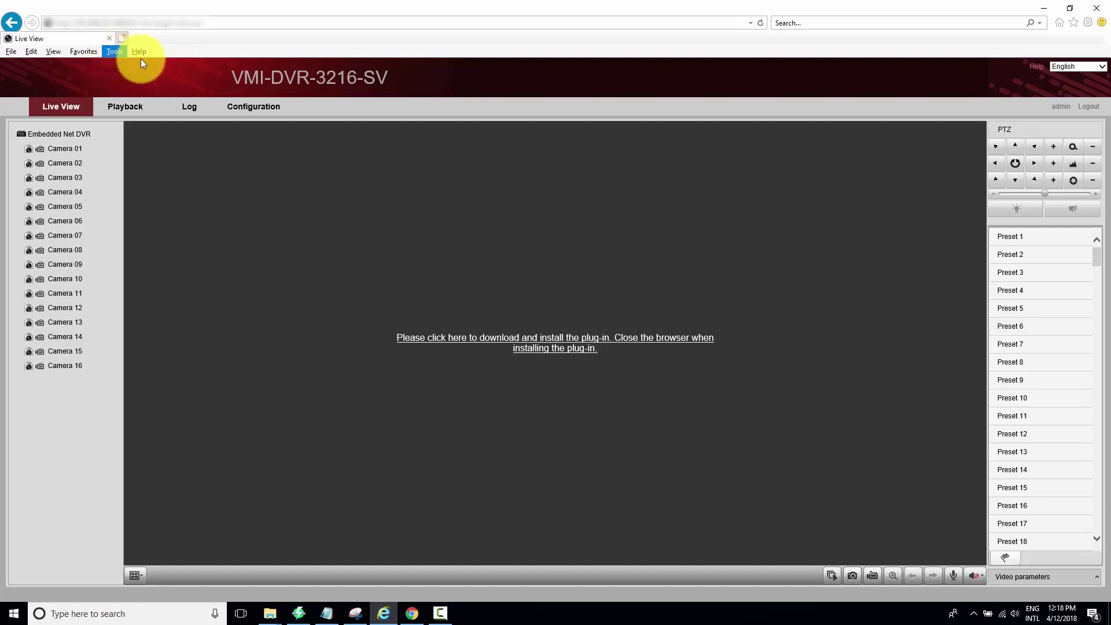
click(1087, 23)
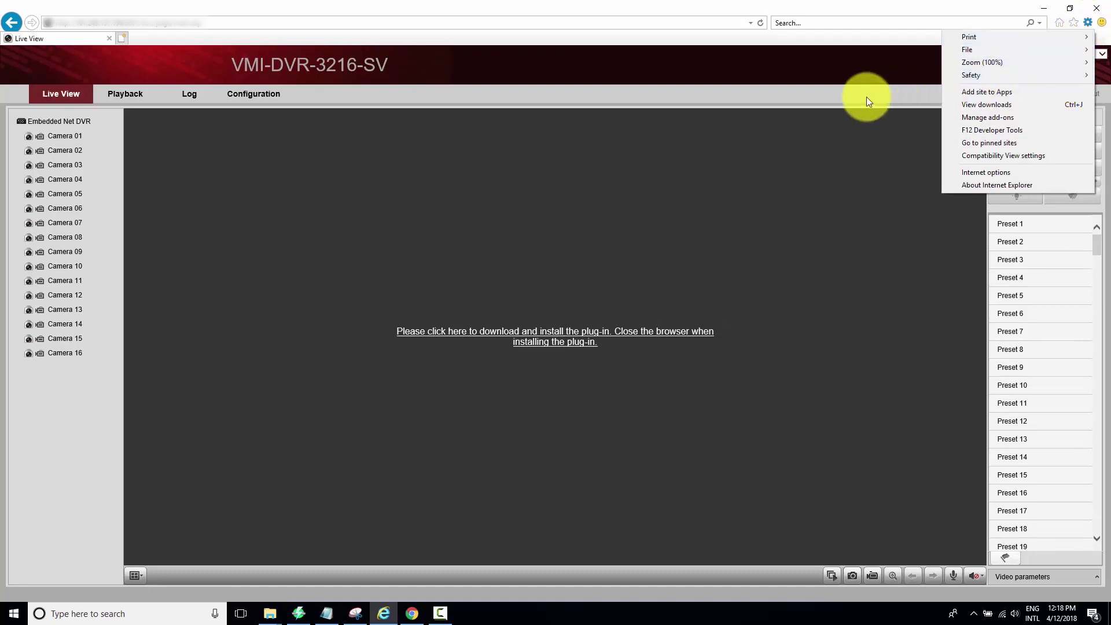
click(193, 69)
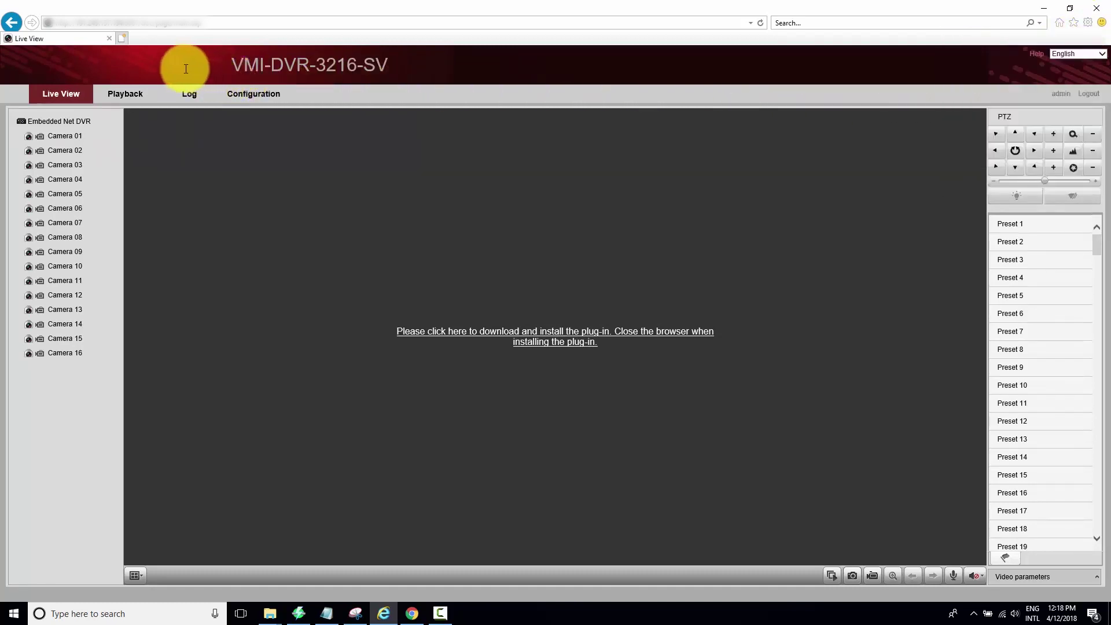
key(alt)
key(alt)
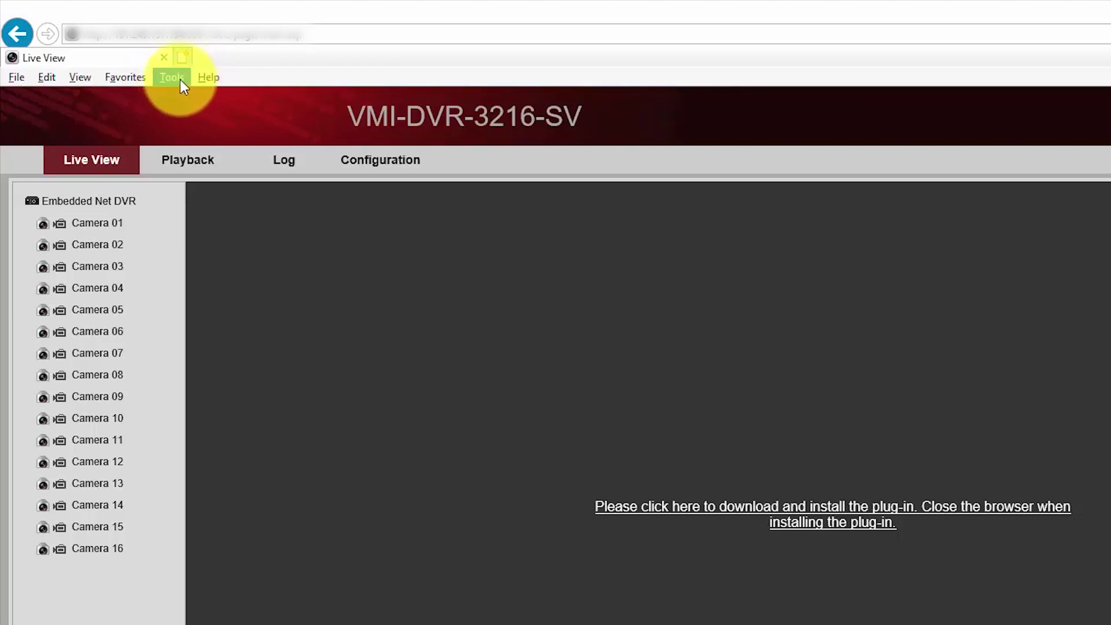
click(174, 79)
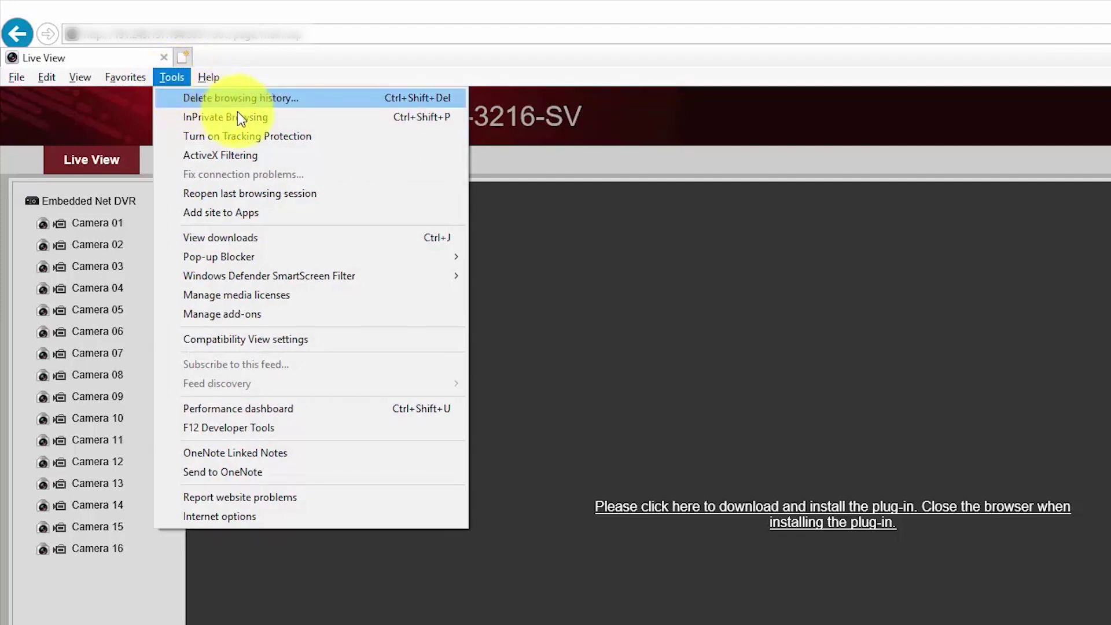
- Add the DVR site's address to the Compatibility View list
click(366, 343)
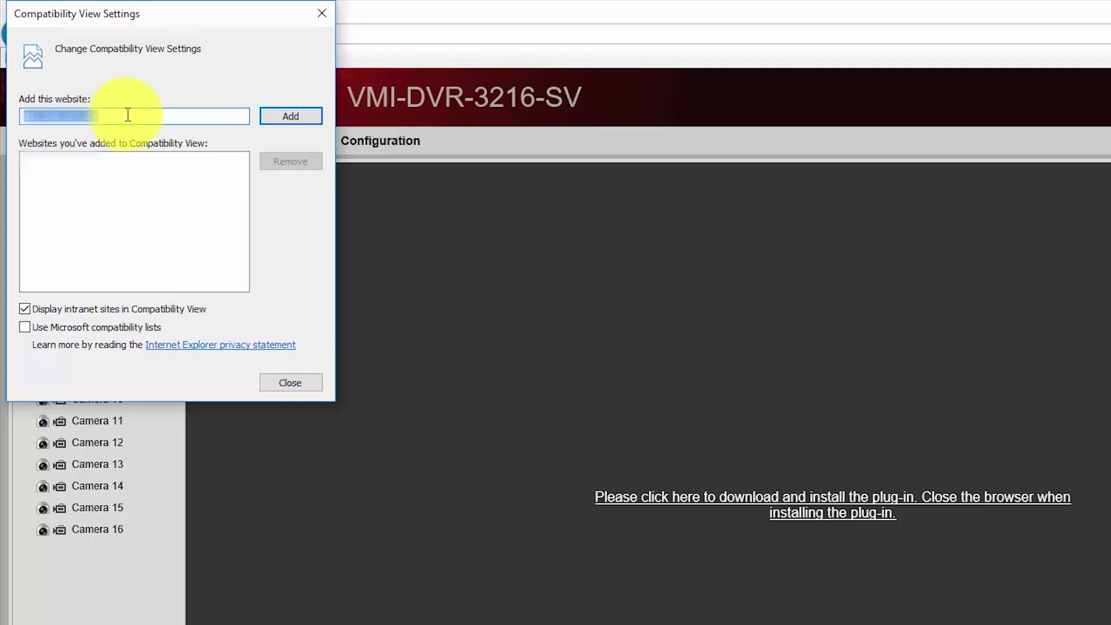
click(281, 117)
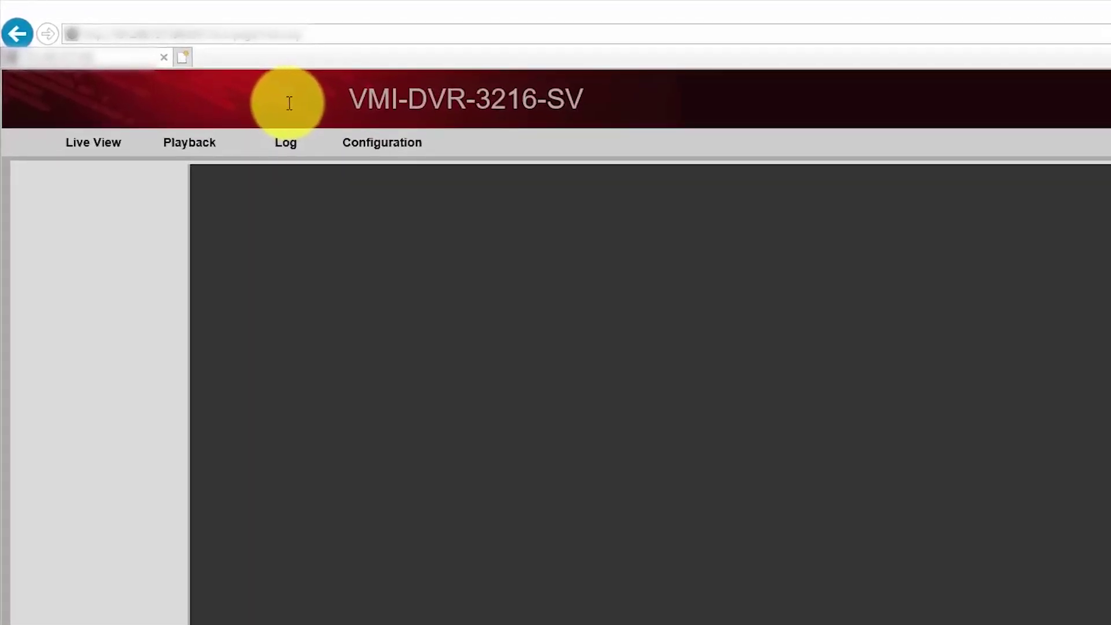
key(alt)
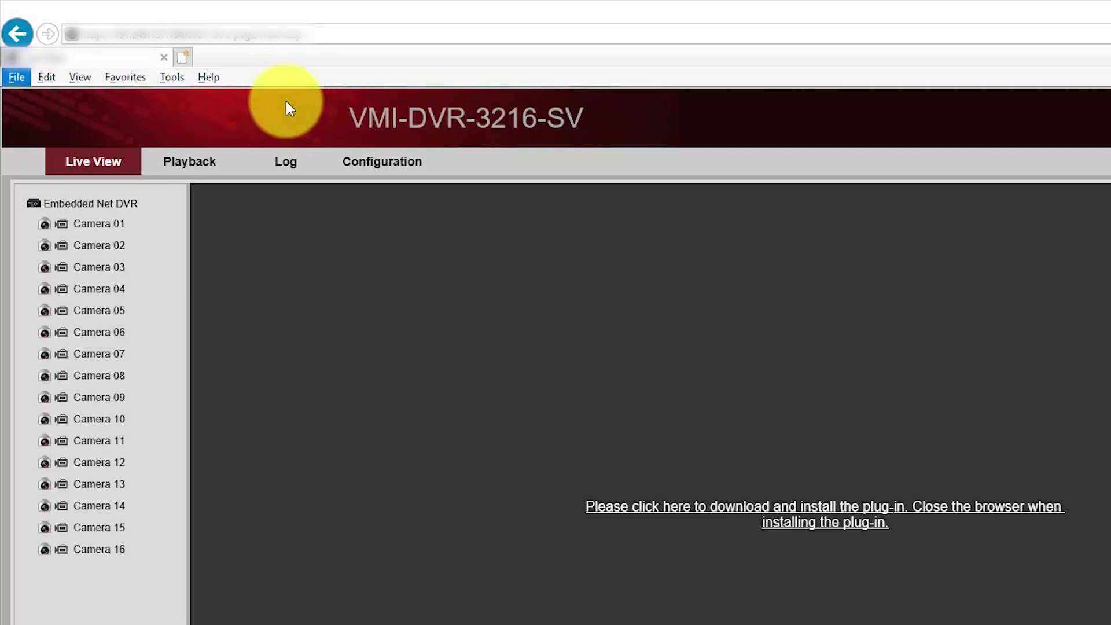
- In Internet Options' Security tab, select Trusted sites and open its website list
click(173, 79)
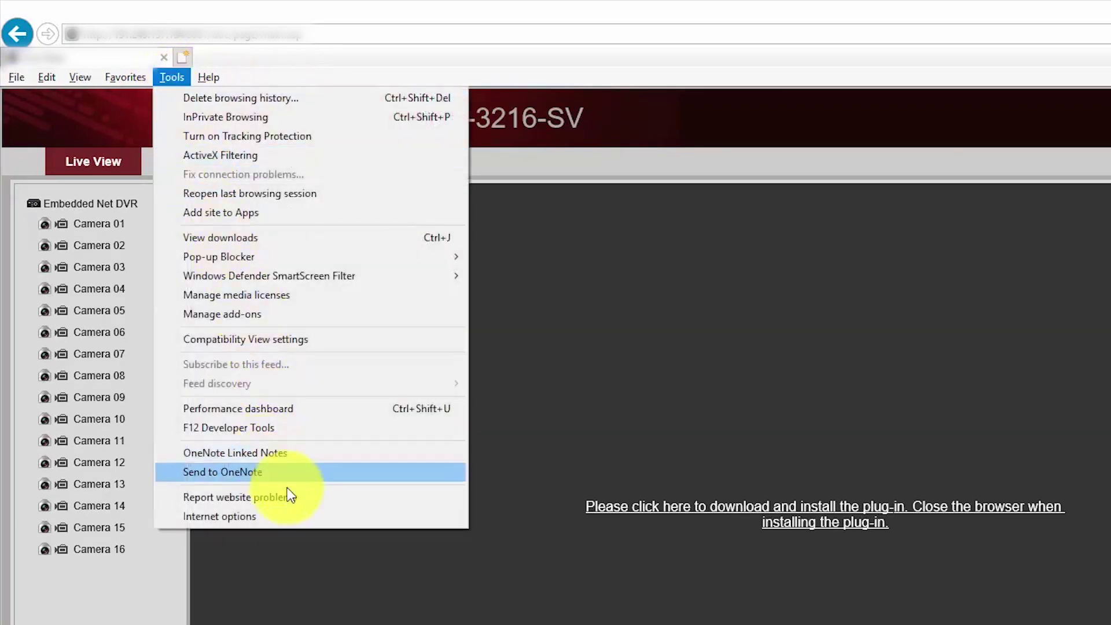
click(297, 518)
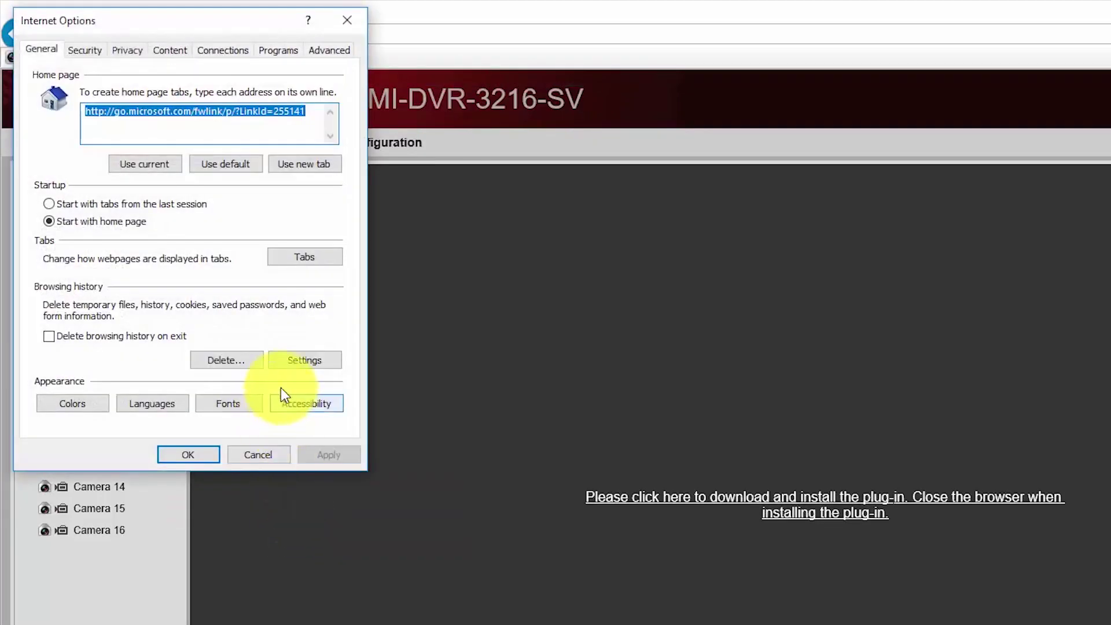
click(87, 52)
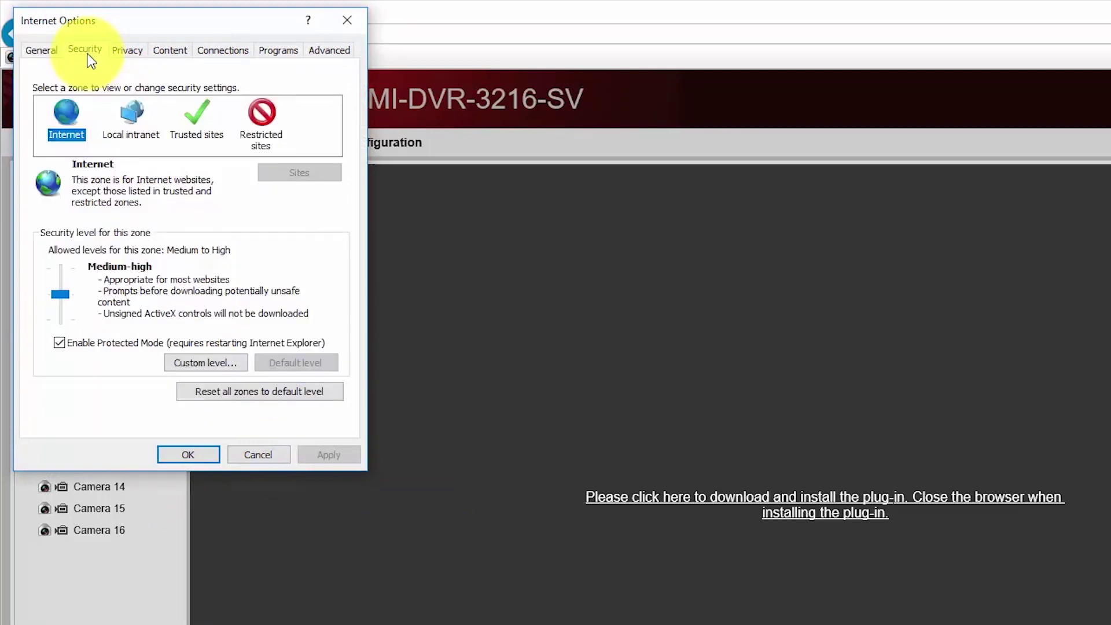
click(198, 118)
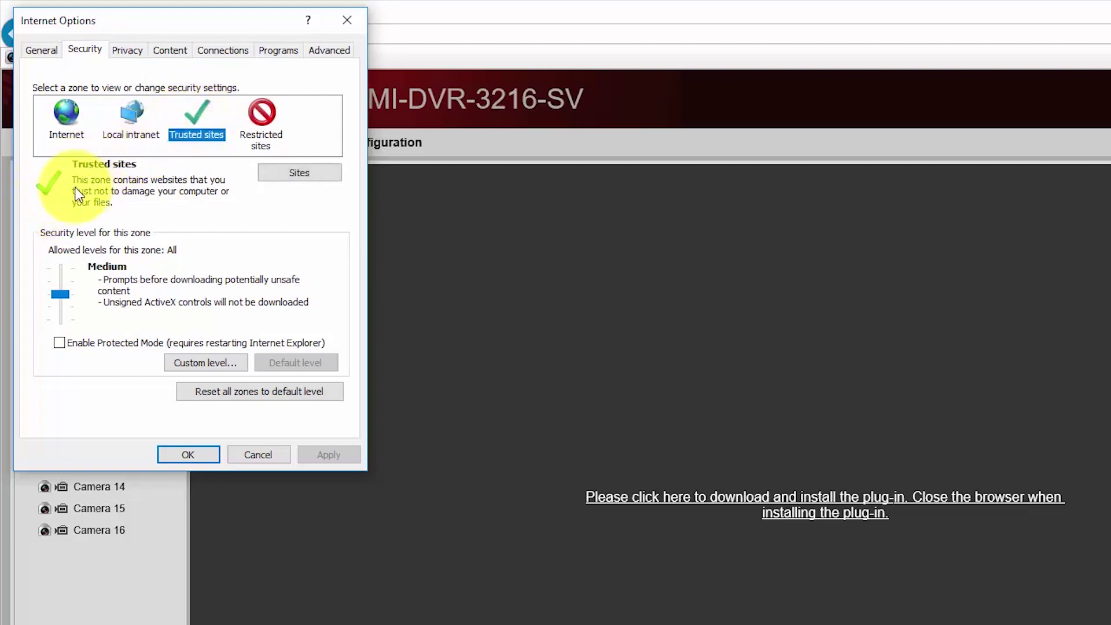
click(305, 173)
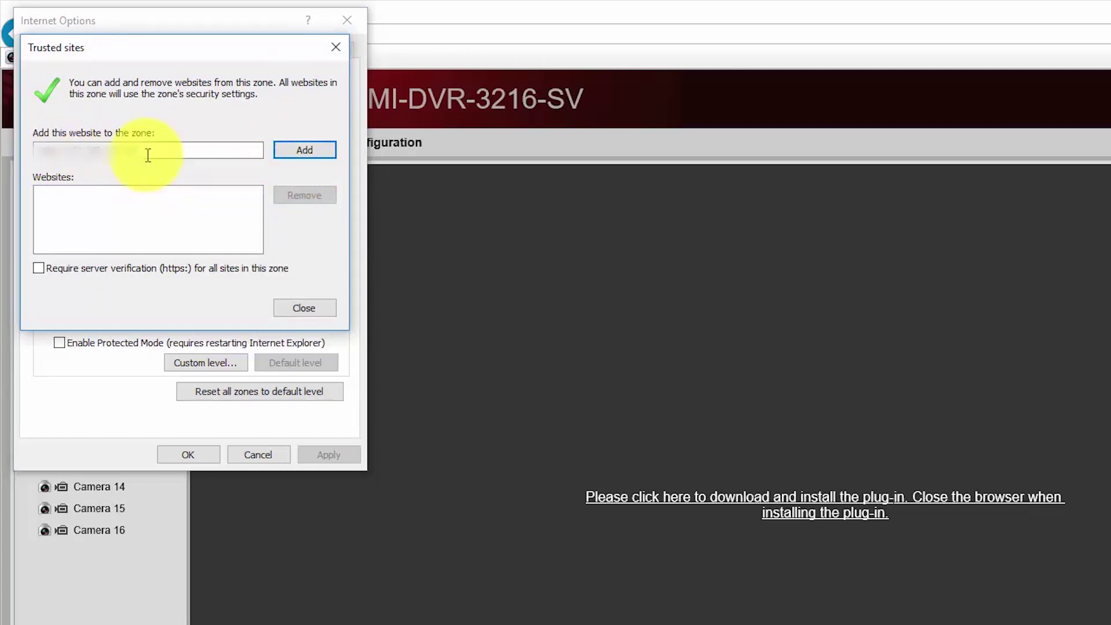
- Add the DVR address to Trusted sites, recheck the list, and save with OK
click(306, 150)
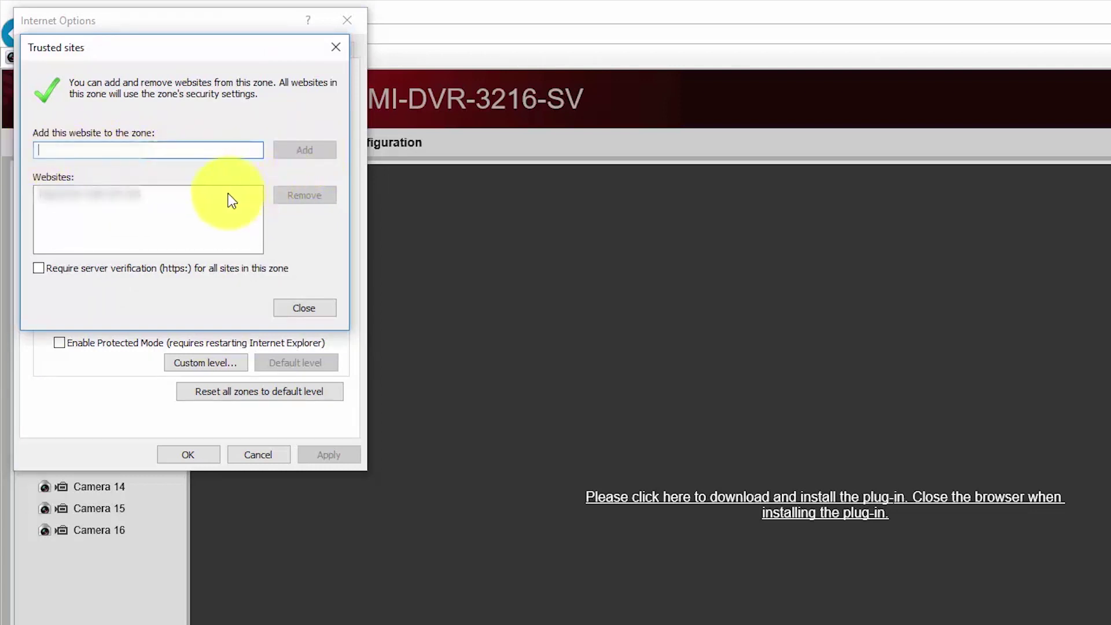
click(302, 307)
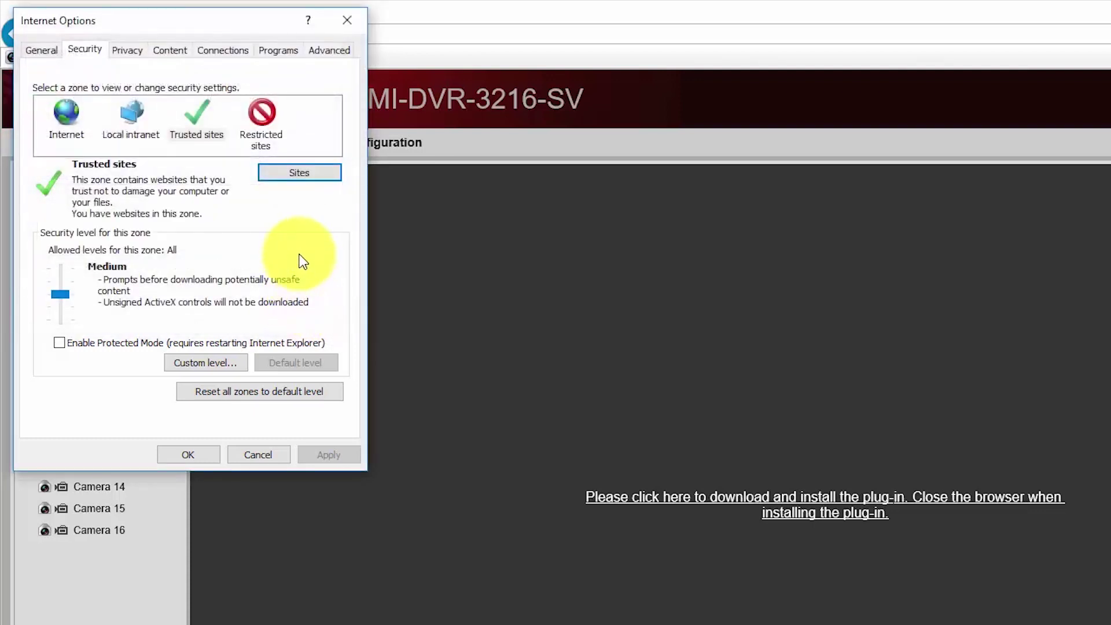
click(298, 177)
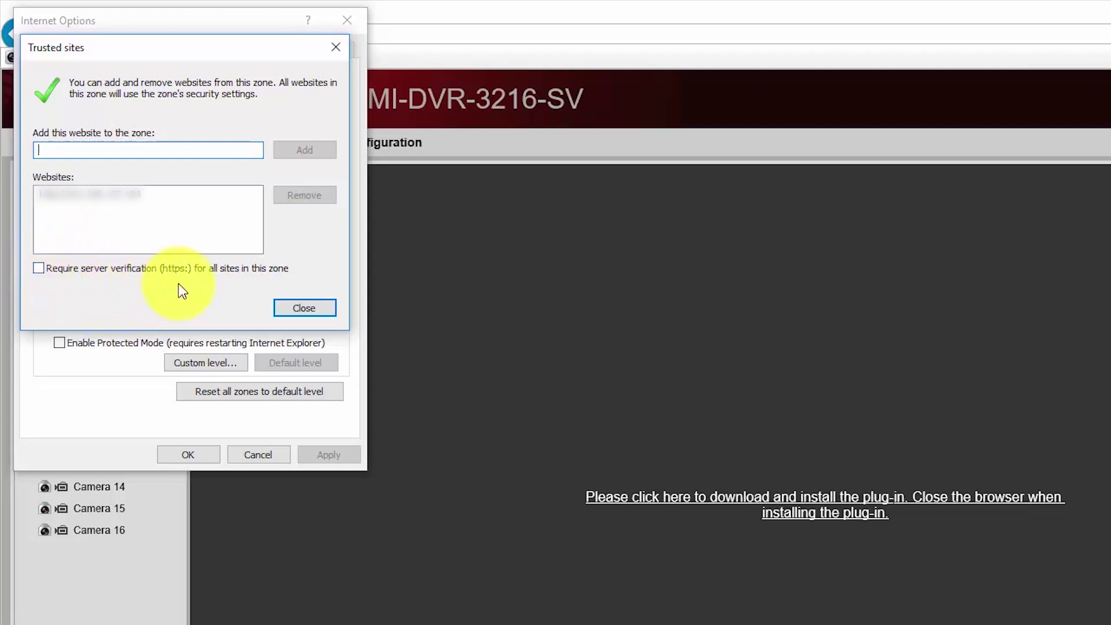
click(303, 310)
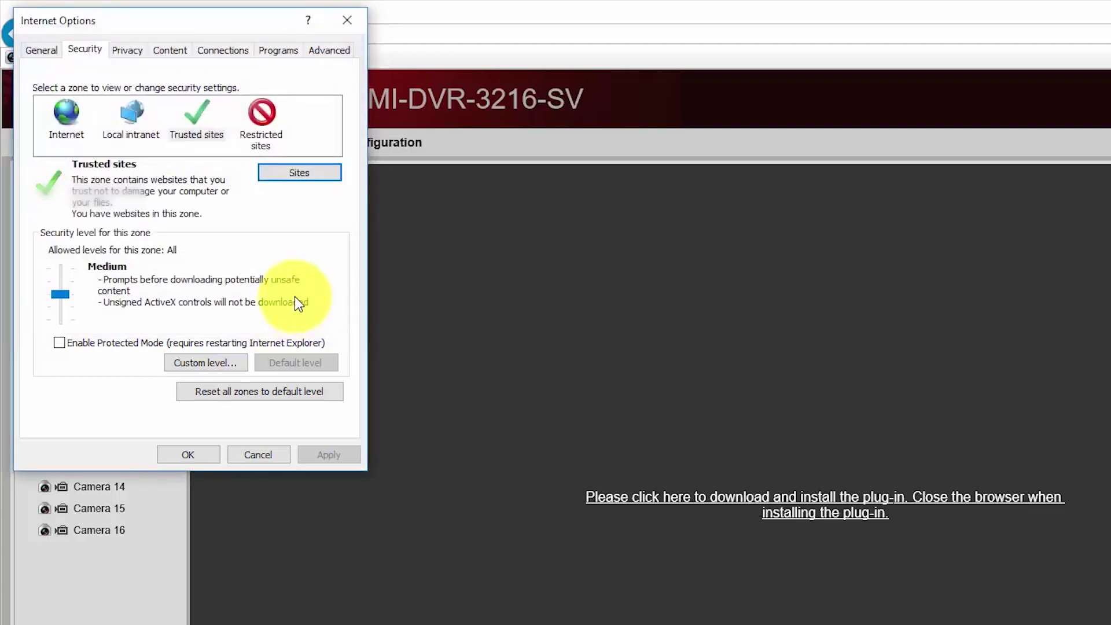
click(187, 459)
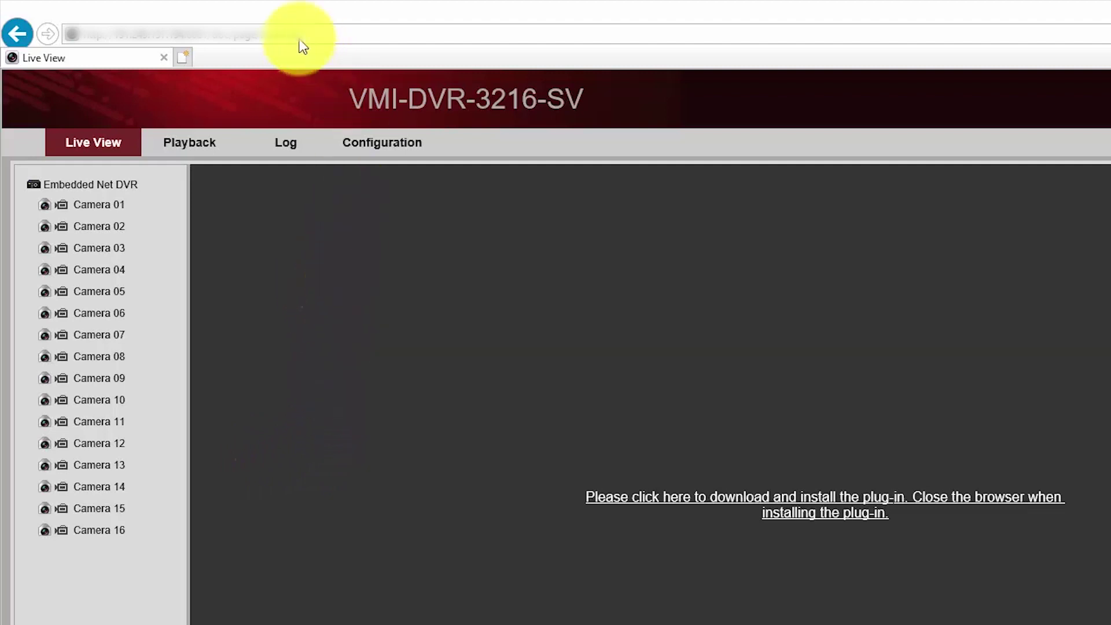
- Copy the DVR page's full address from the address bar
click(210, 33)
click(210, 33)
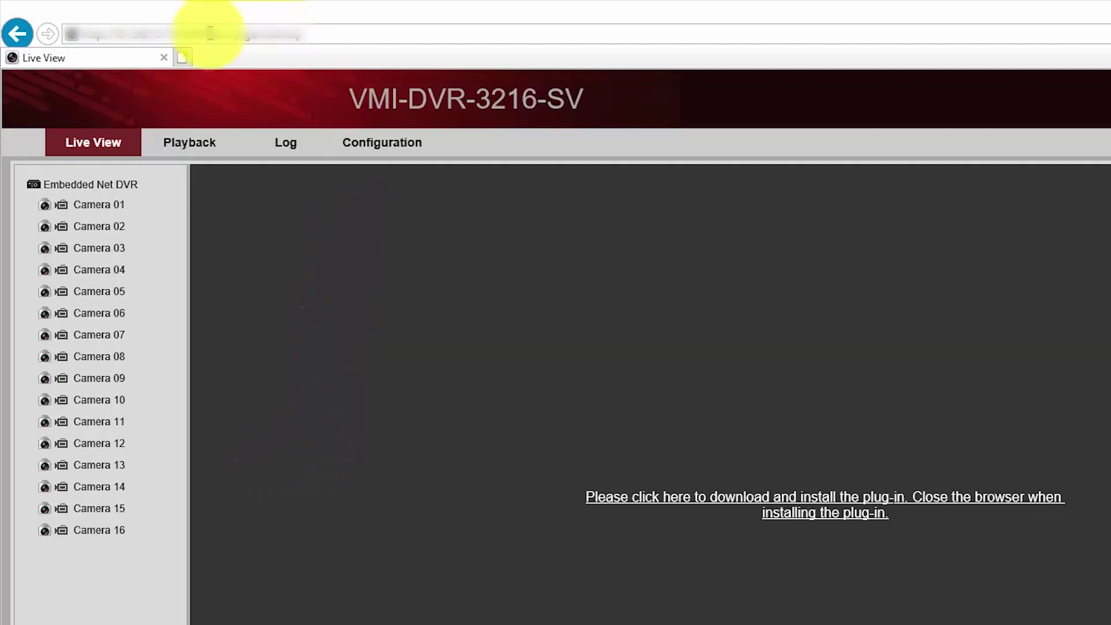
drag(210, 33, 69, 33)
right_click(143, 33)
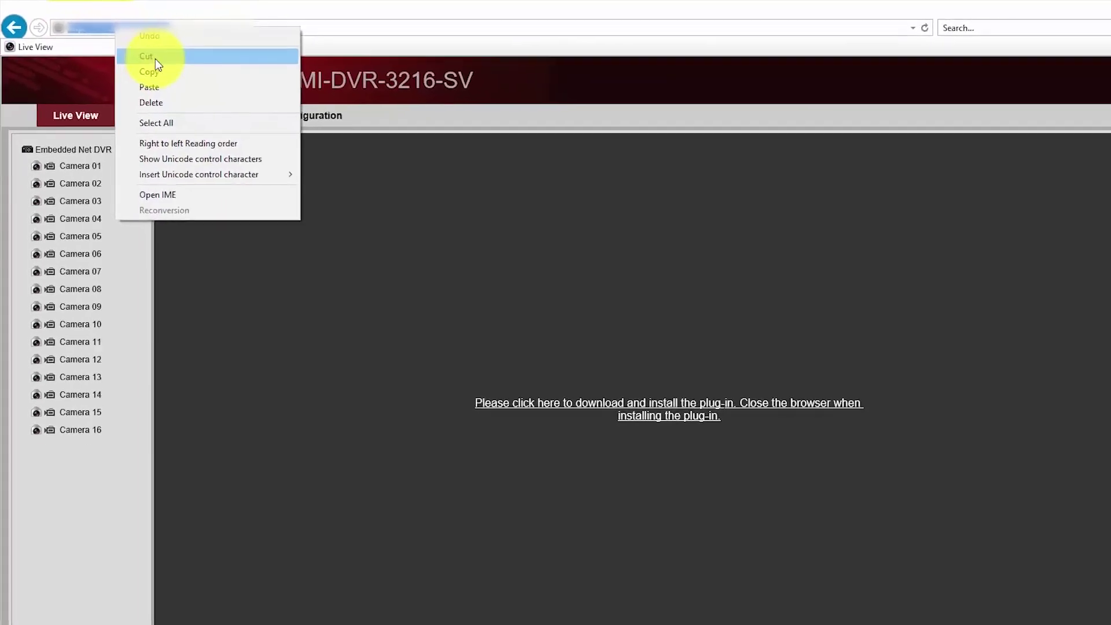
click(151, 72)
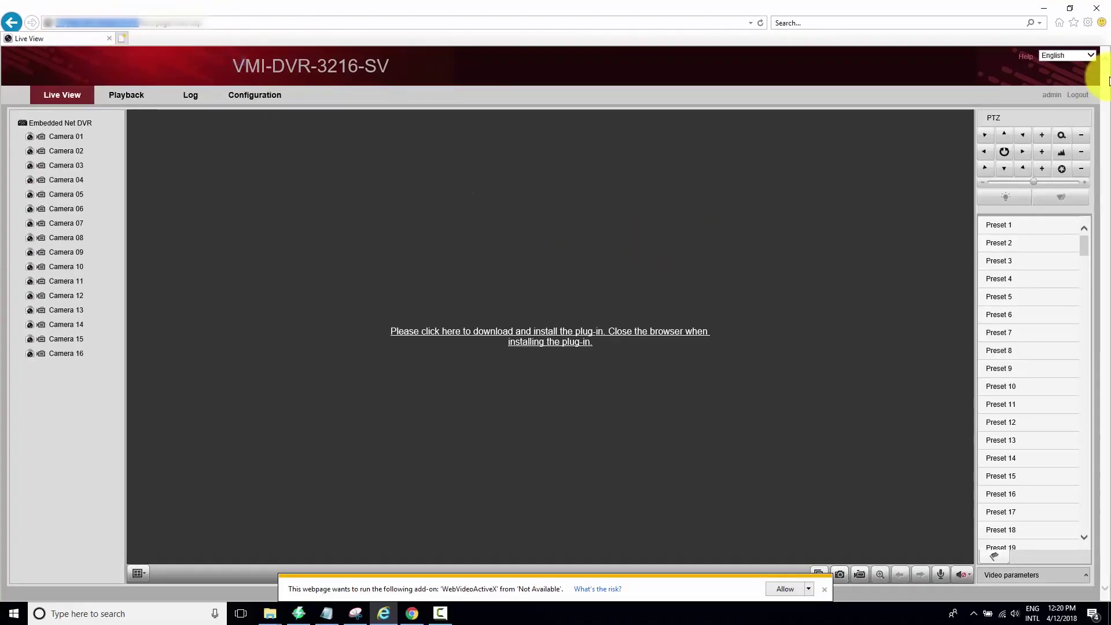
- Close and relaunch Internet Explorer via search 'ie', then clear the MSN address
click(1095, 8)
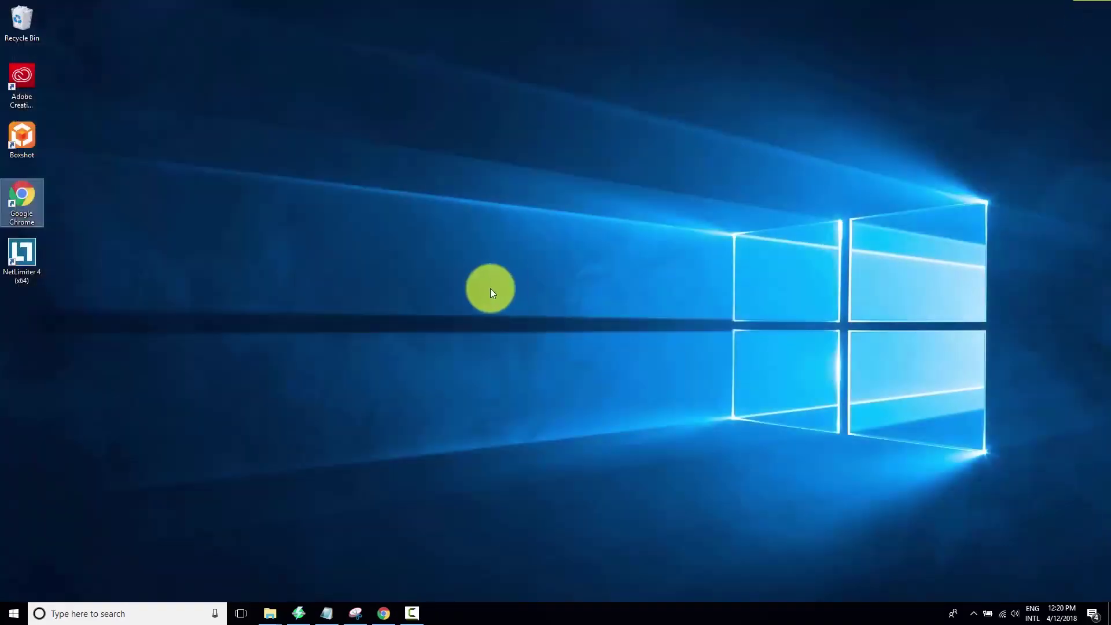
click(158, 612)
text(ie)
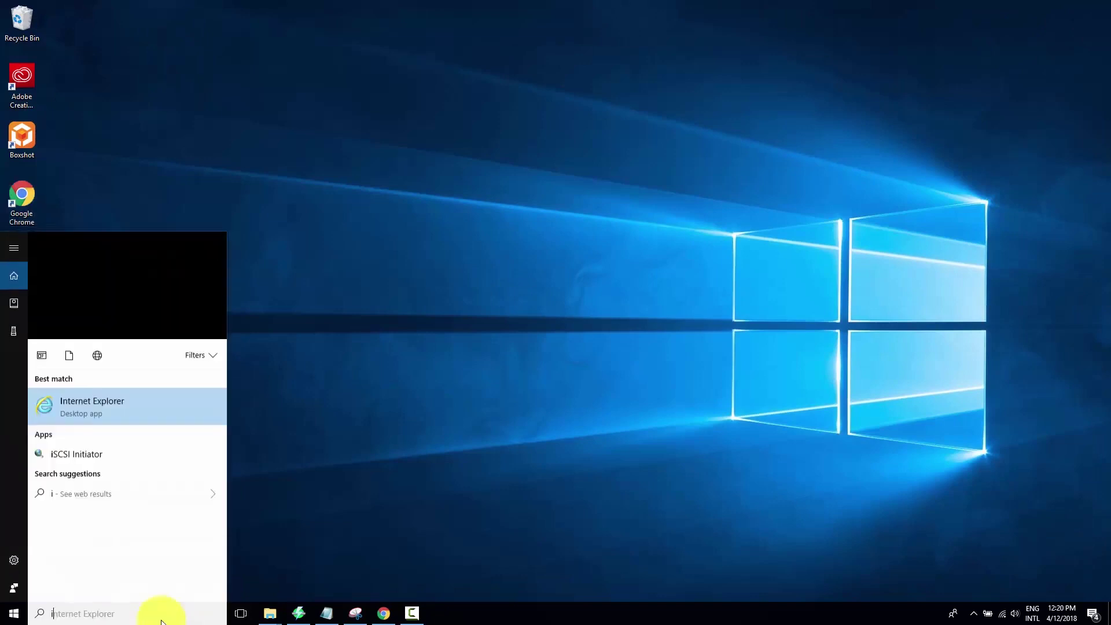
click(146, 300)
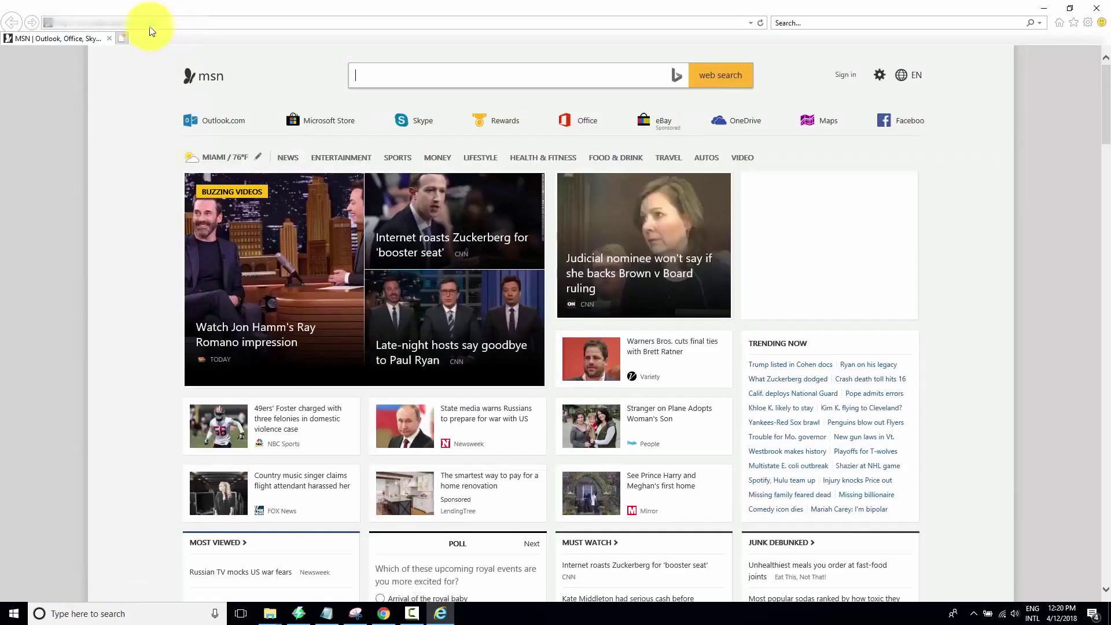
click(143, 24)
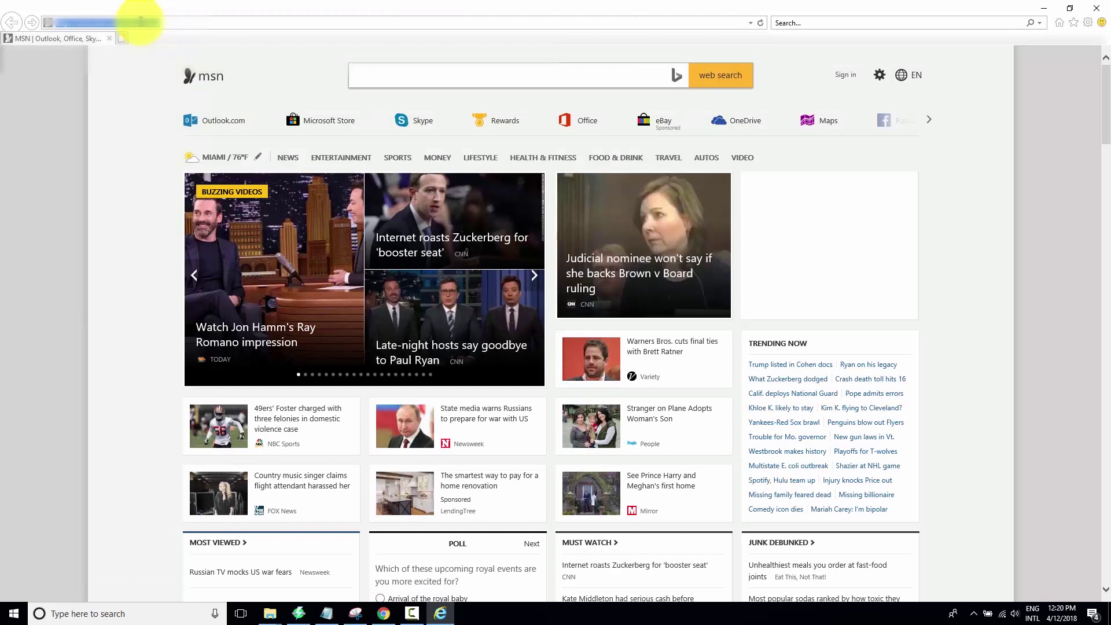
right_click(143, 24)
click(165, 47)
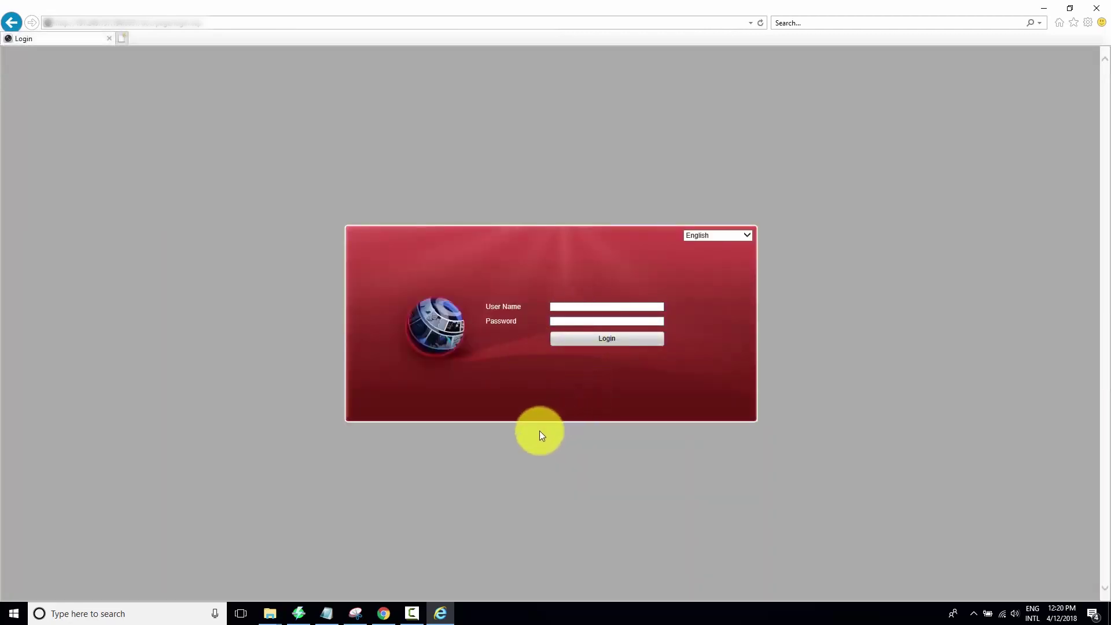
- Sign in to the DVR with the administrator user name and password
click(608, 304)
text(admin)
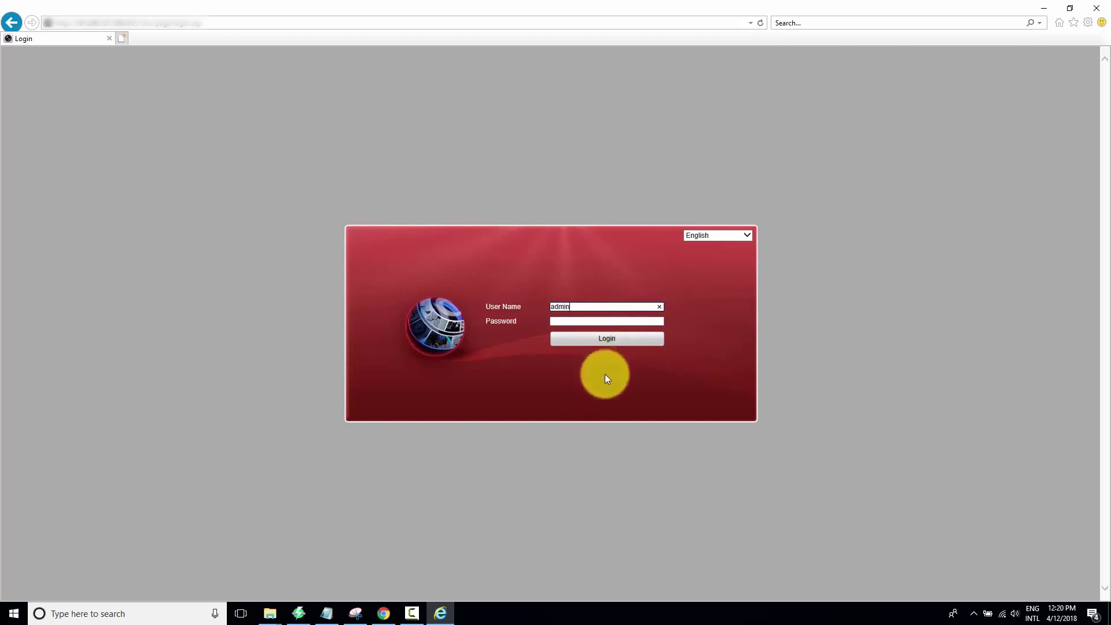
key(Tab)
text(admin)
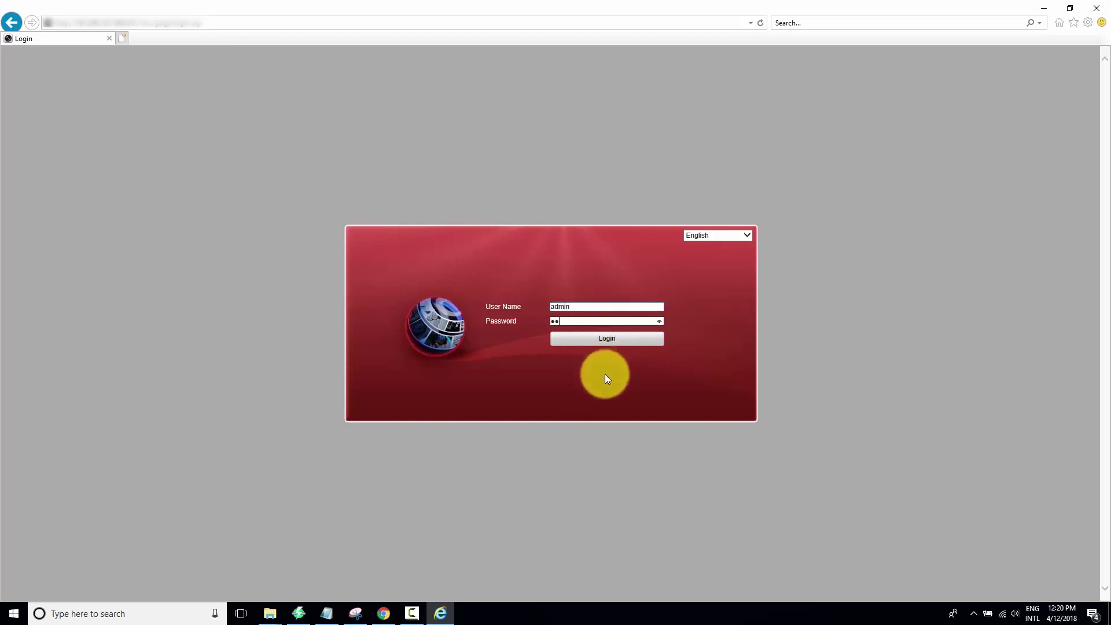
key(Return)
click(604, 343)
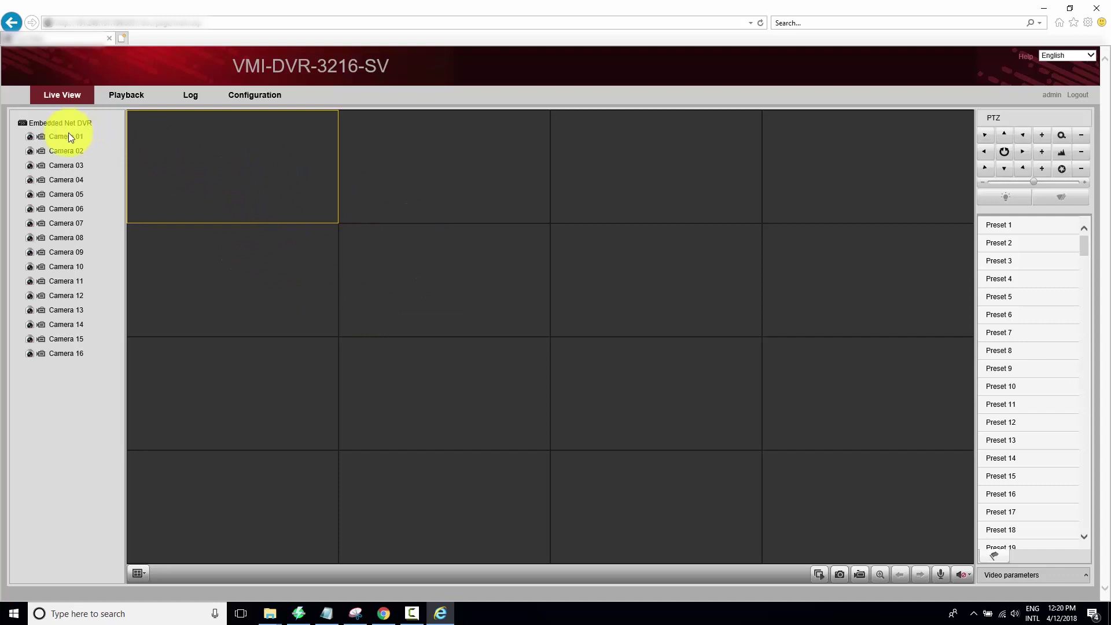
- Toggle Camera 01's play icon until its live feed runs in the first pane
click(32, 140)
click(31, 141)
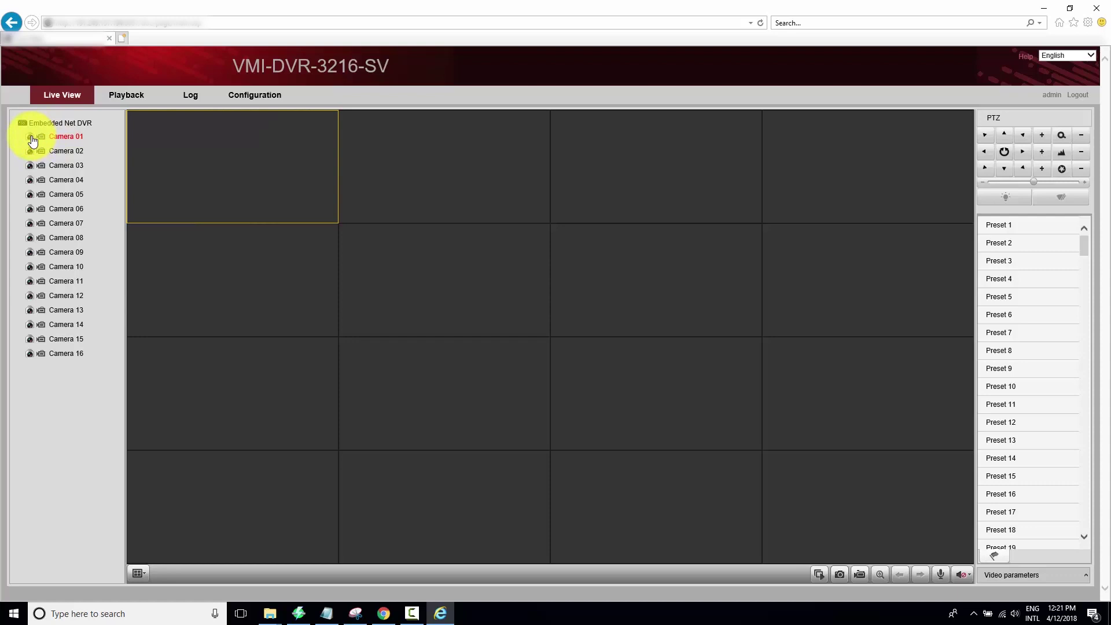
click(32, 141)
click(32, 141)
click(31, 141)
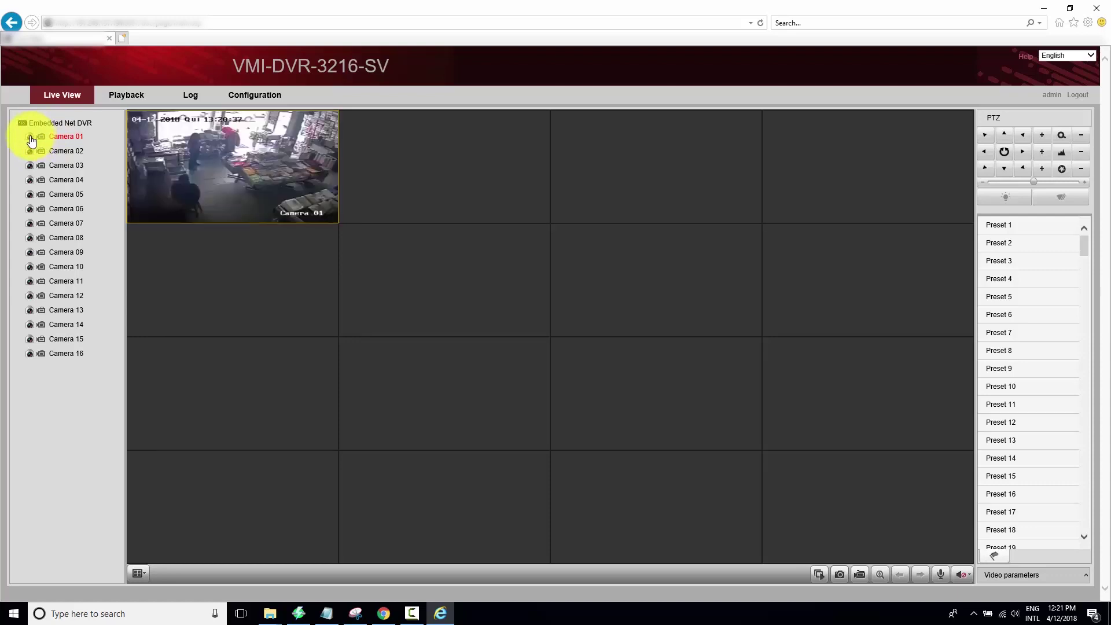